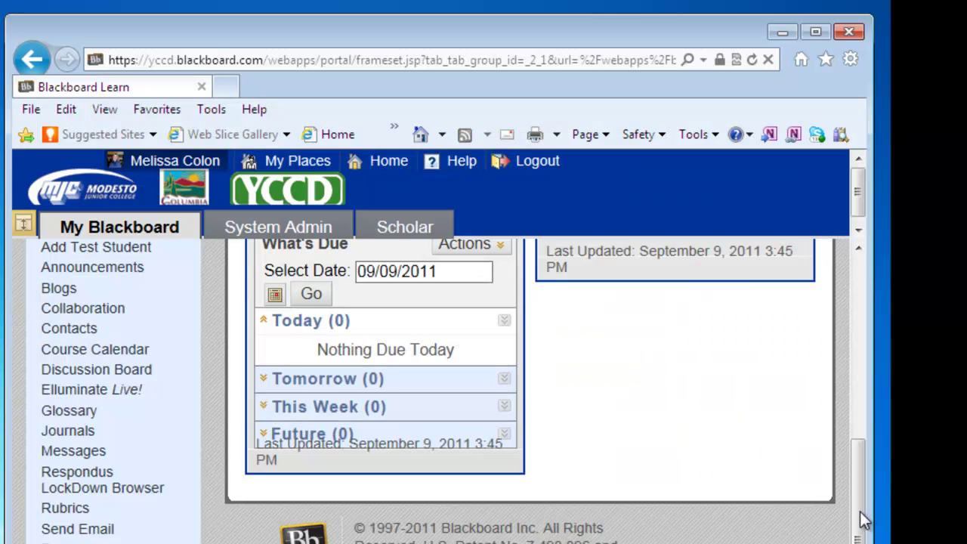
Step: Add a course menu content area named 'Turnitin Assignments' and make it available to users
left_click_drag(859, 511, 853, 303)
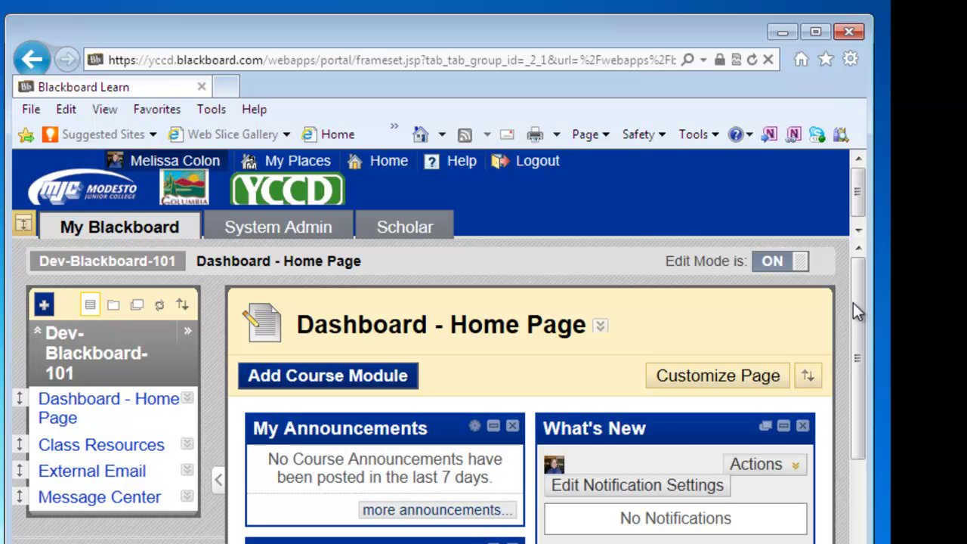
left_click(43, 304)
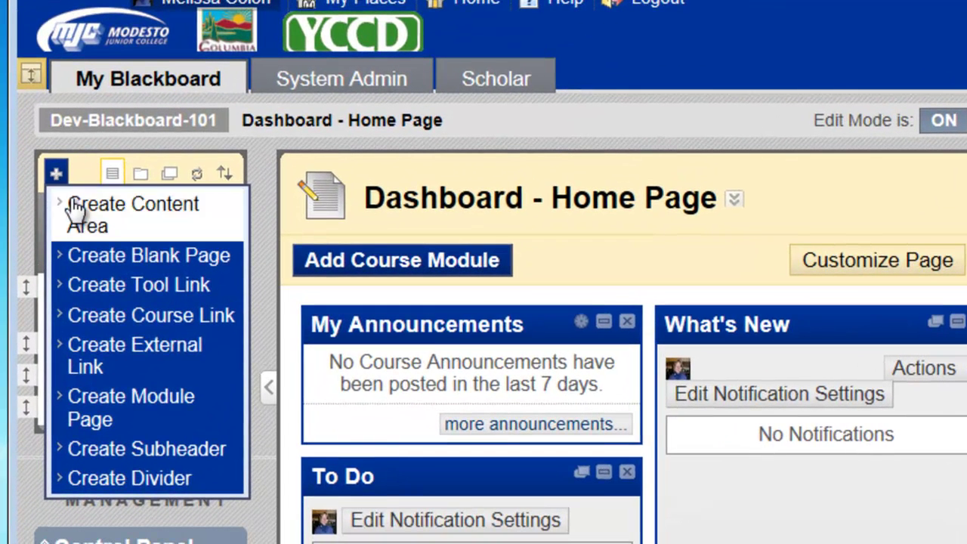
left_click(83, 213)
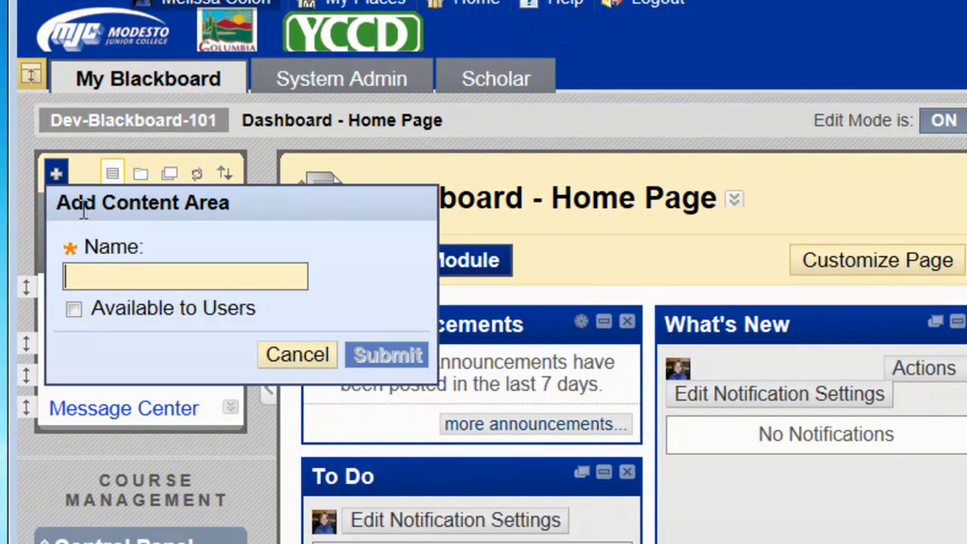
type("Tu")
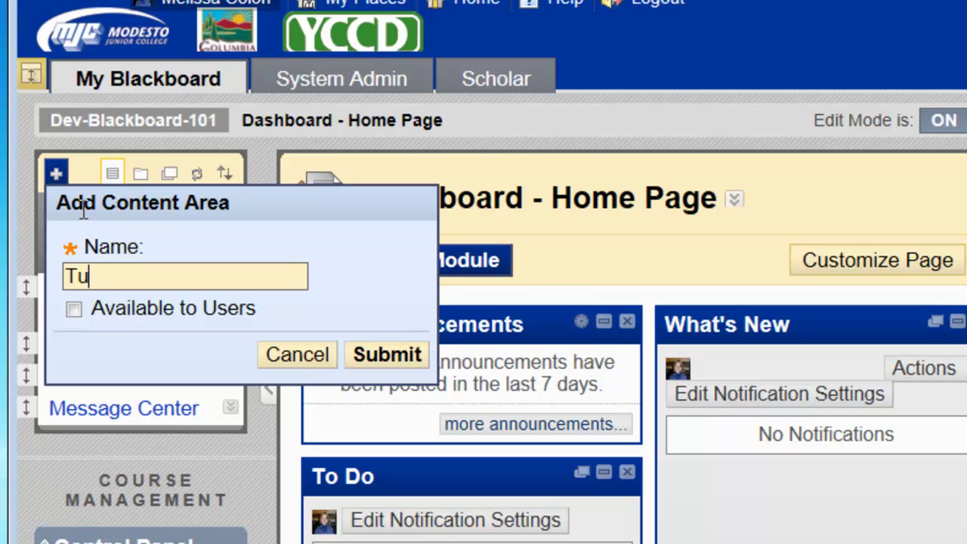
type("rnitin As")
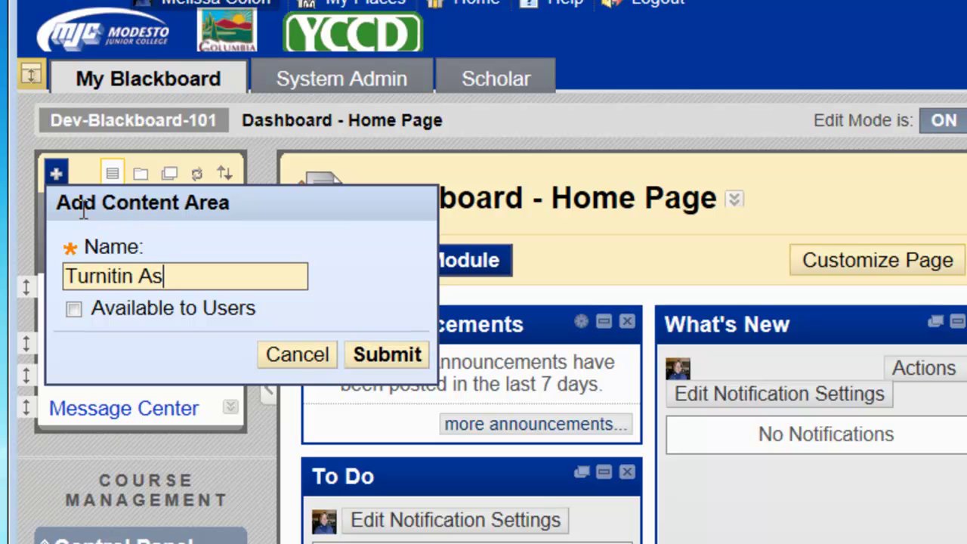
type("signments")
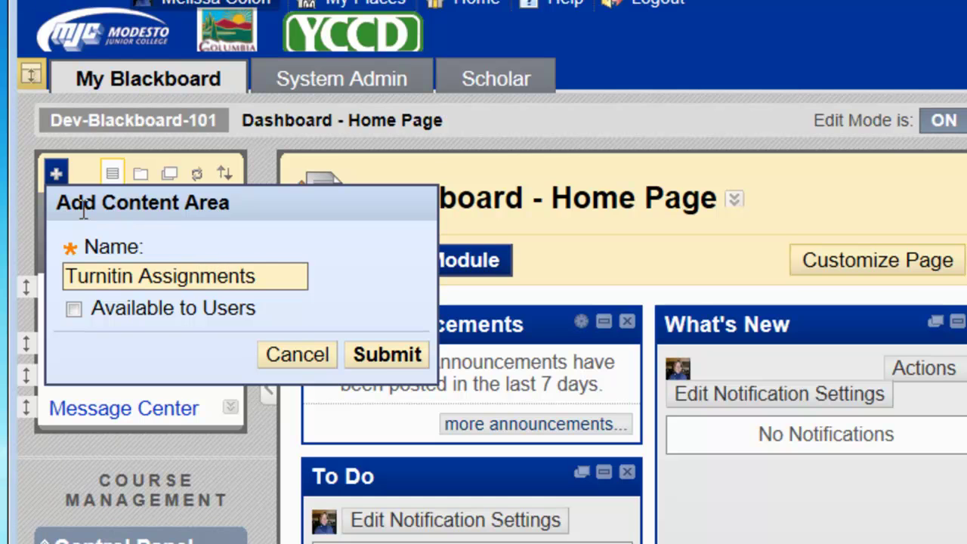
left_click(70, 309)
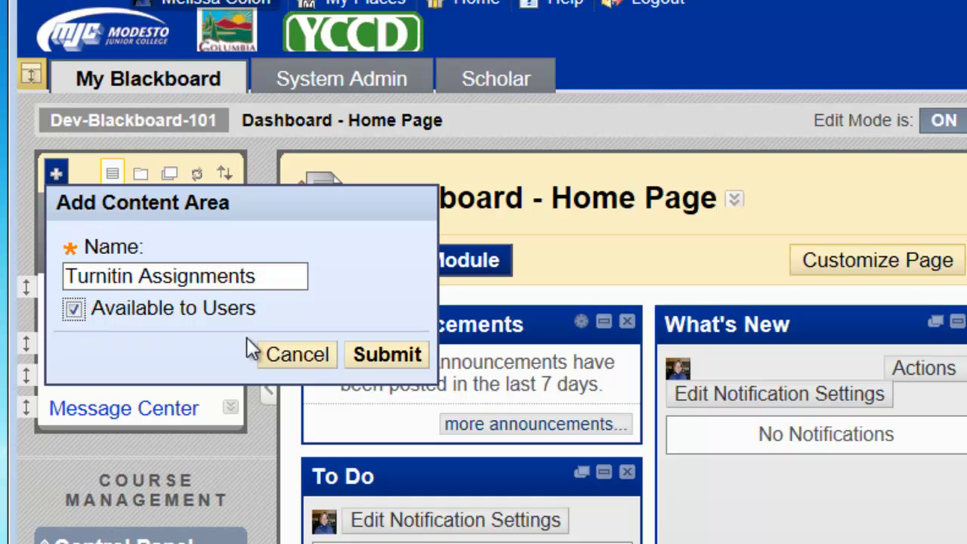
left_click(386, 358)
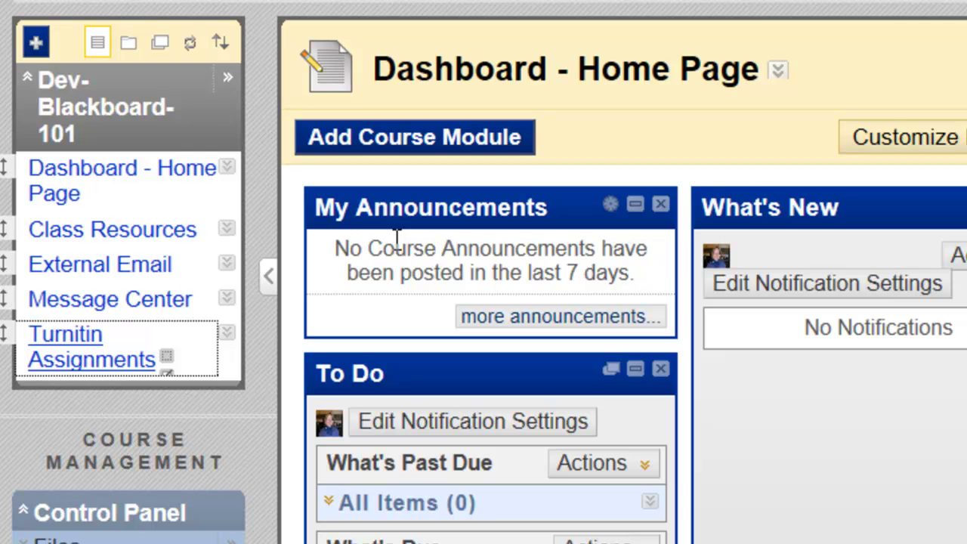
Step: Open the Turnitin Assignments area and show the Add Interactive Tool list
left_click(65, 344)
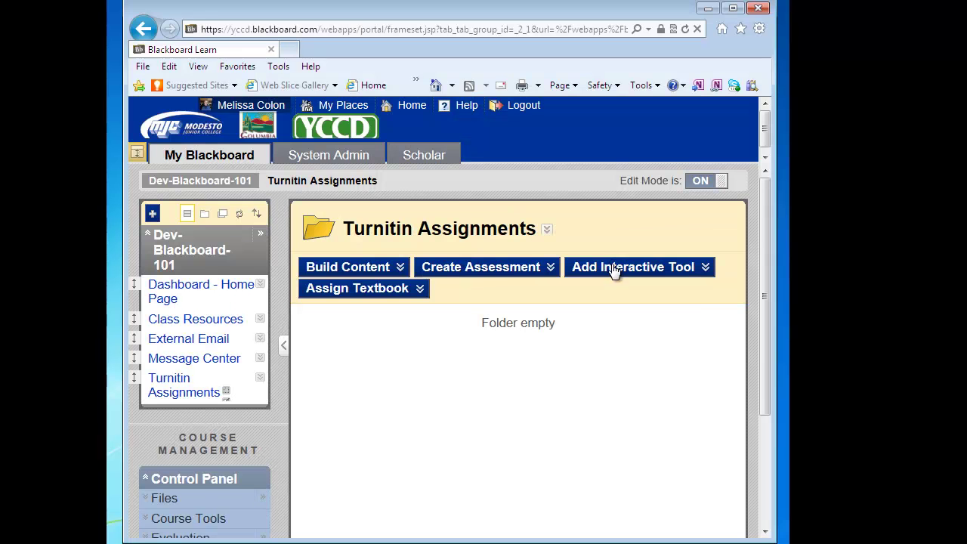
left_click(856, 140)
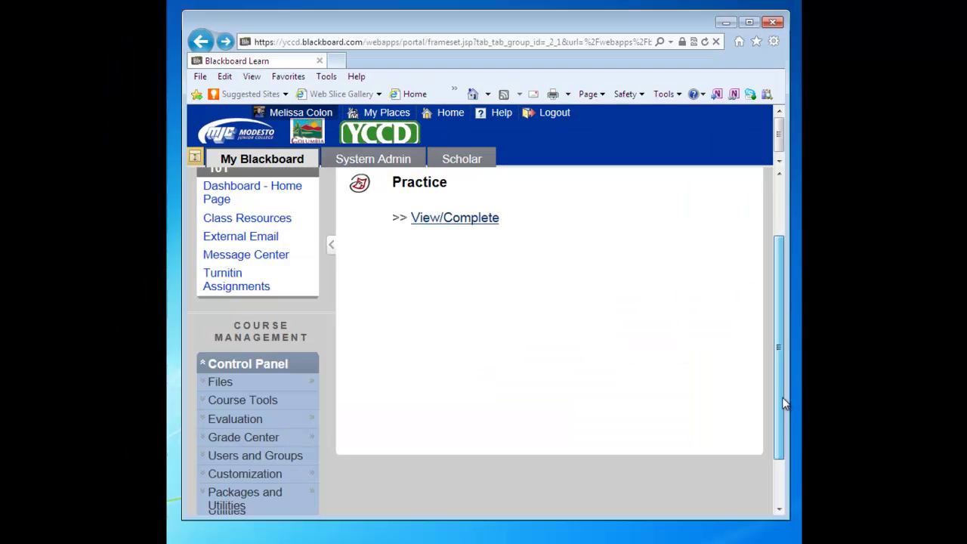
Step: Open Customization > Tool Availability in the Control Panel and look through the tool list
scroll(766, 411, "down", 3)
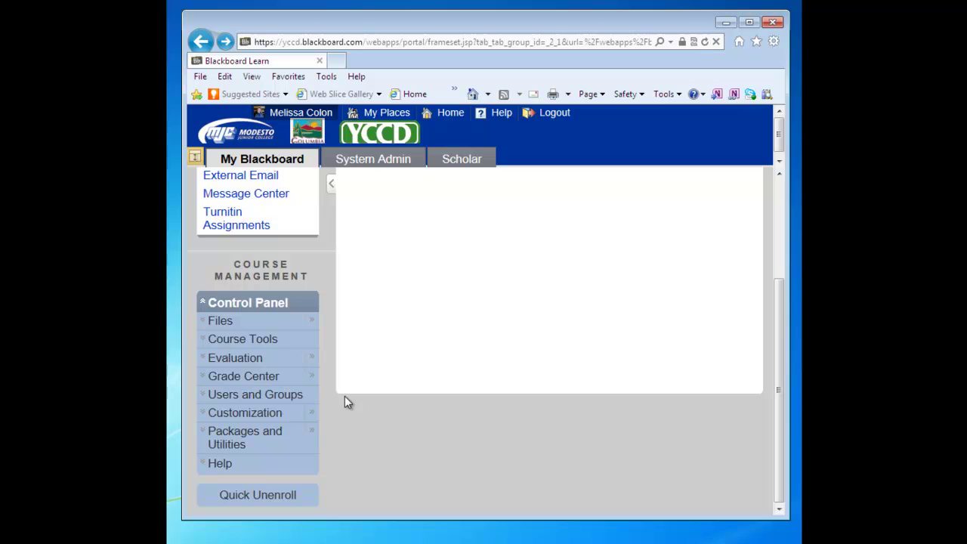
left_click(244, 412)
left_click_drag(779, 393, 786, 449)
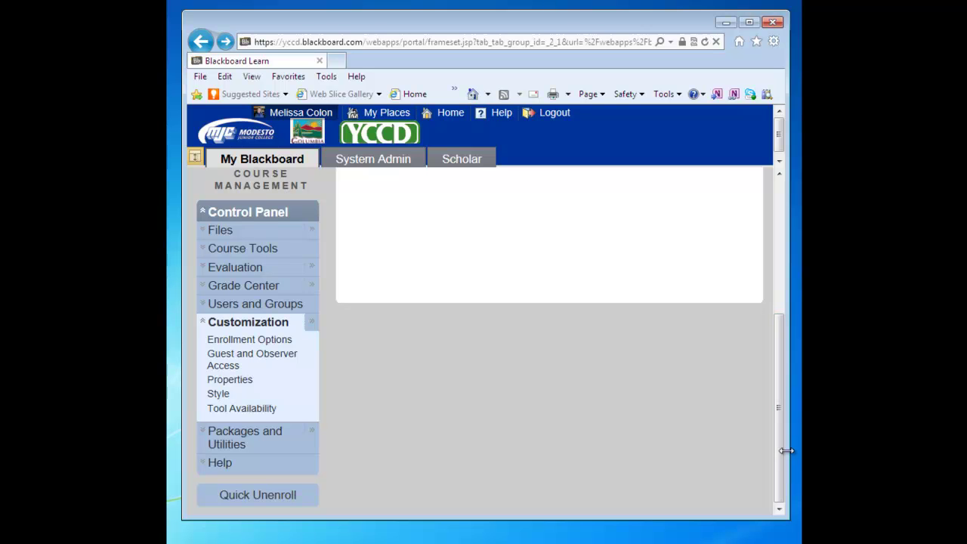
left_click(250, 412)
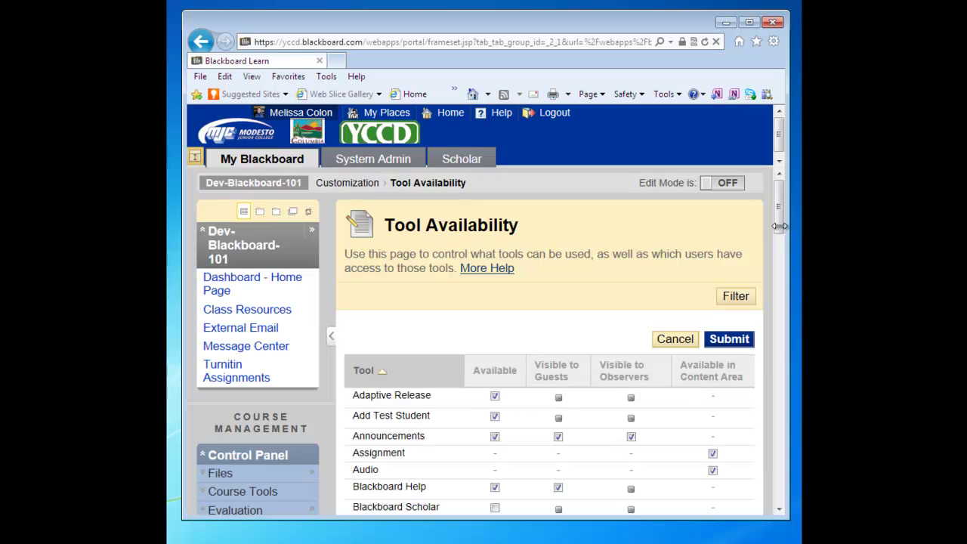
left_click_drag(779, 218, 774, 278)
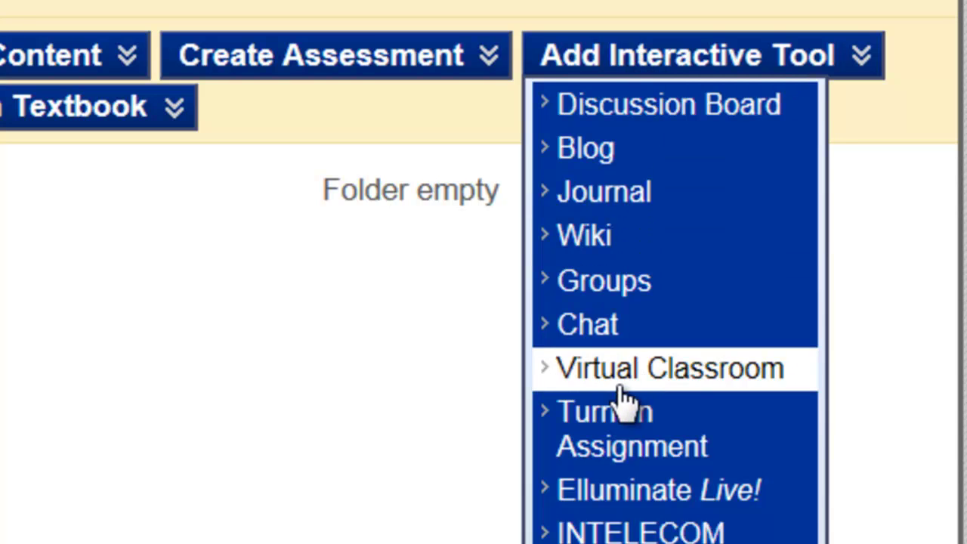
Step: Add a Turnitin Assignment and scroll down past the Paper Assignment type choice
left_click(613, 446)
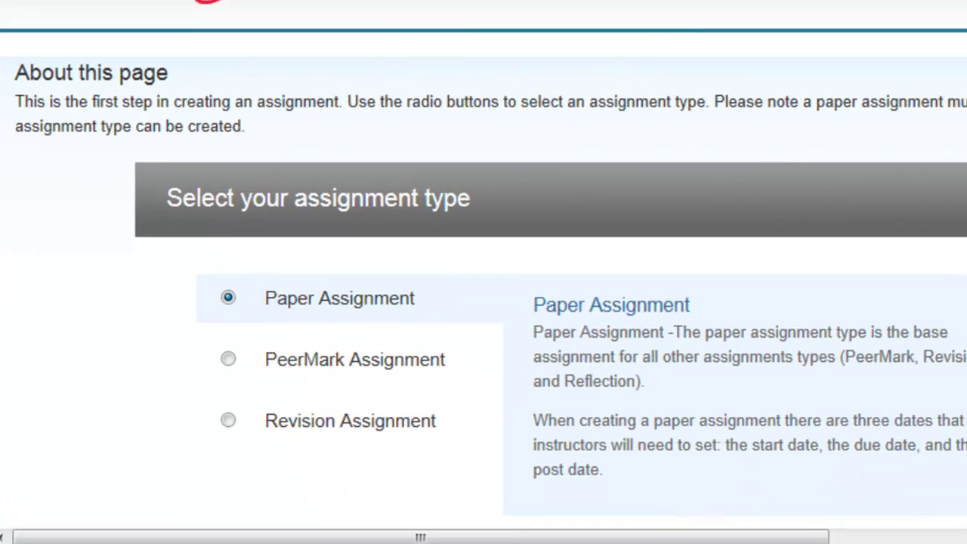
scroll(483, 272, "down", 1)
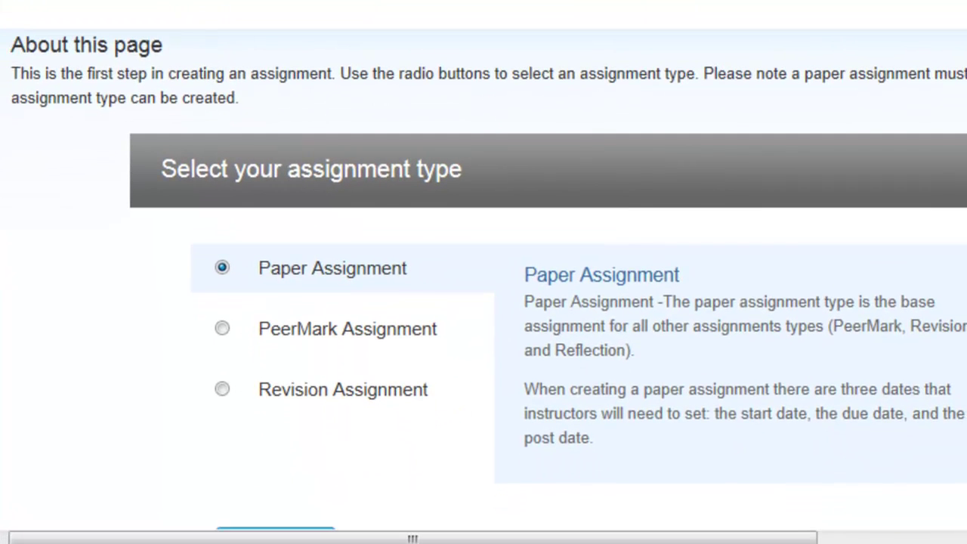
scroll(484, 272, "down", 2)
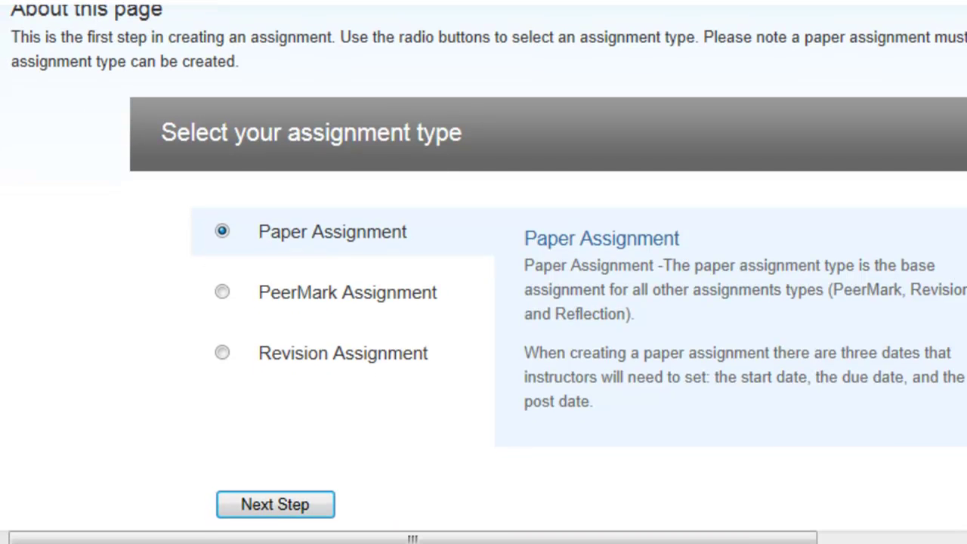
scroll(483, 272, "down", 2)
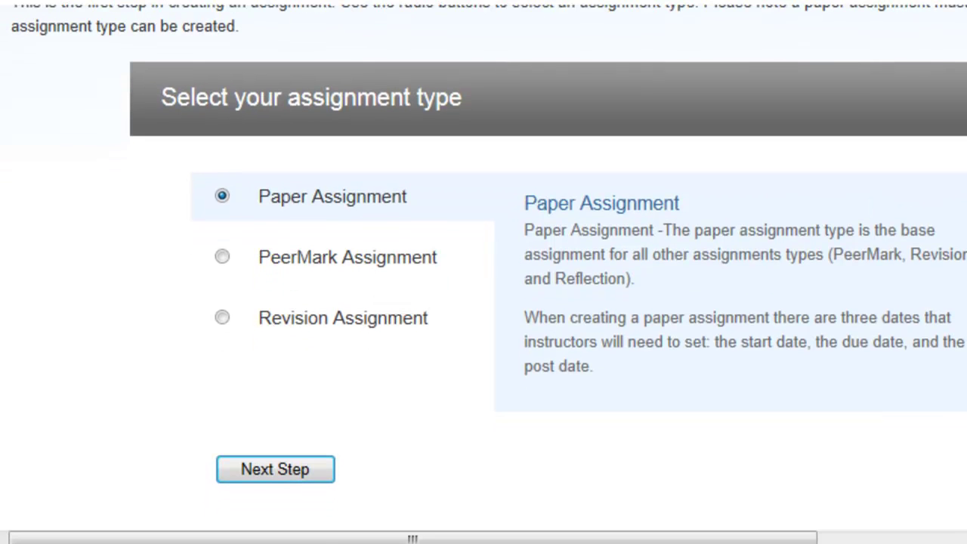
Step: Continue with Paper Assignment, titling it 'Practice' with a point value of 25
left_click(275, 465)
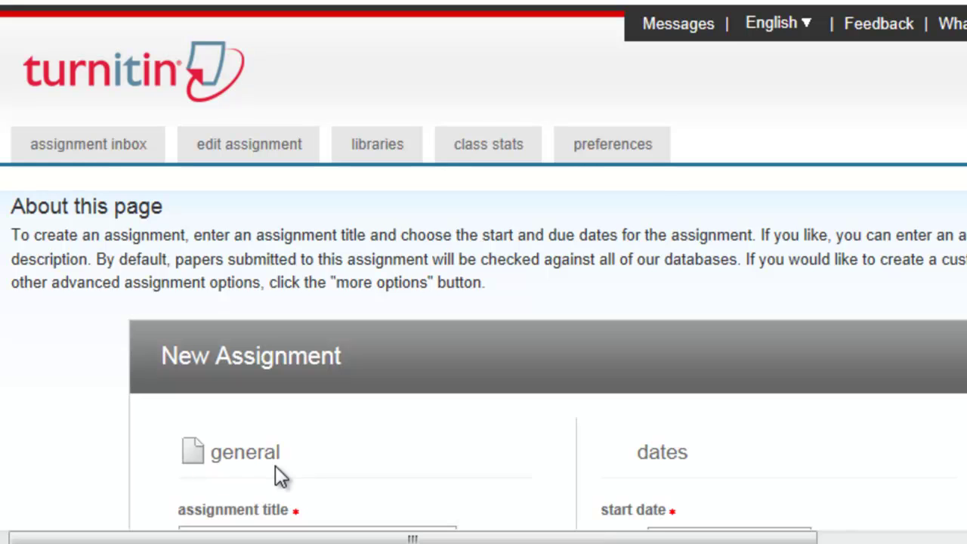
scroll(483, 272, "down", 4)
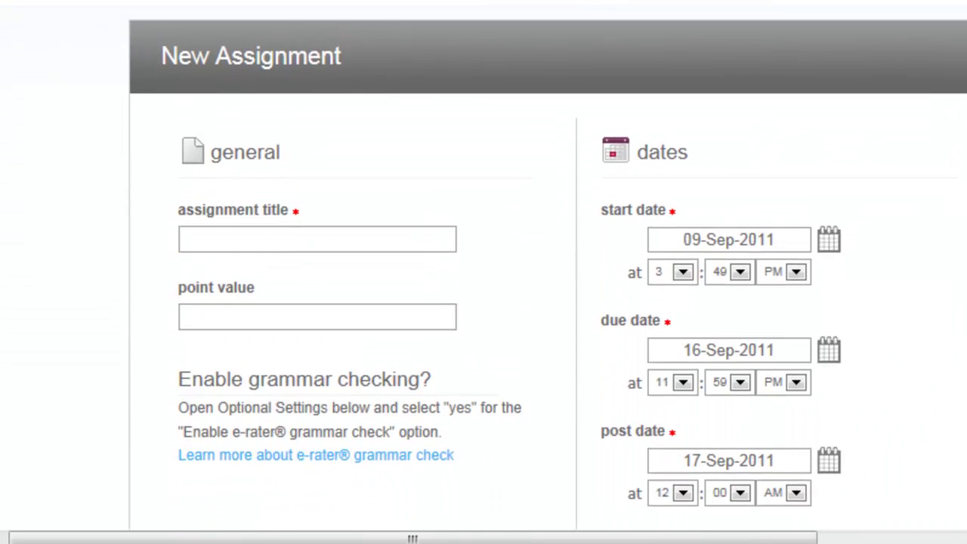
left_click(324, 241)
type("Practice")
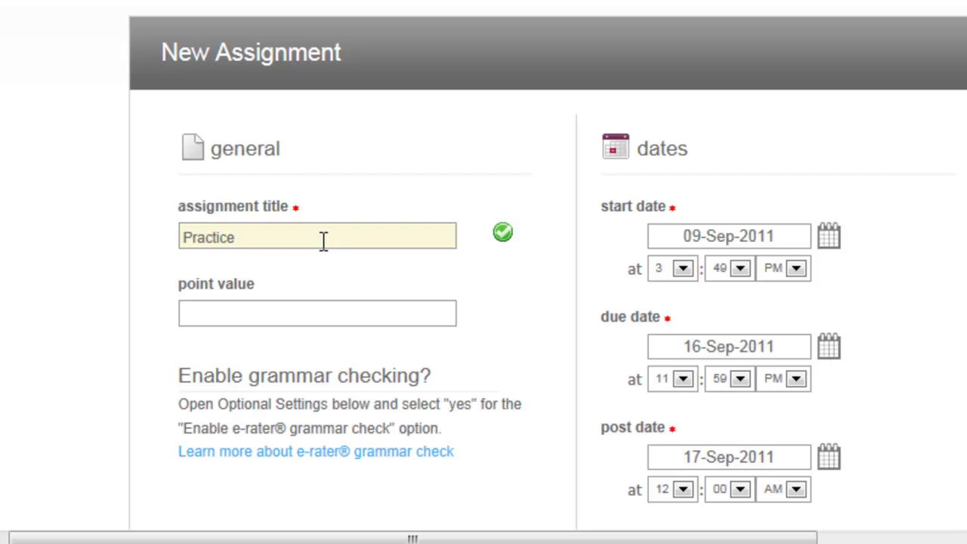
left_click(307, 312)
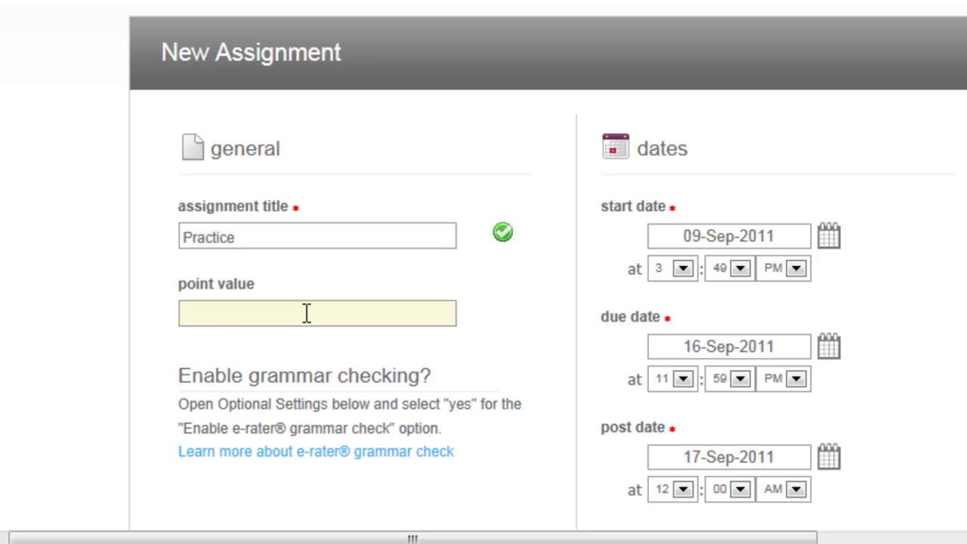
type("25")
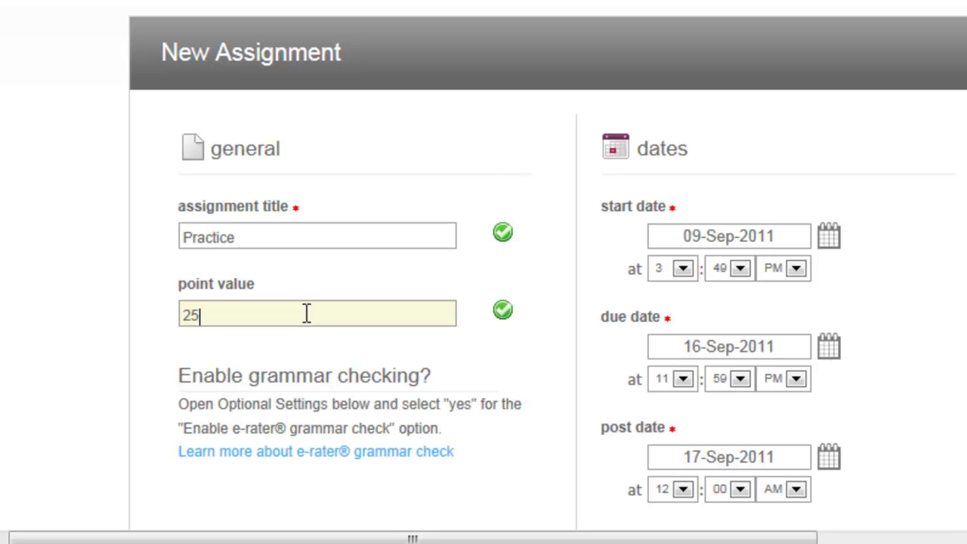
key("Tab")
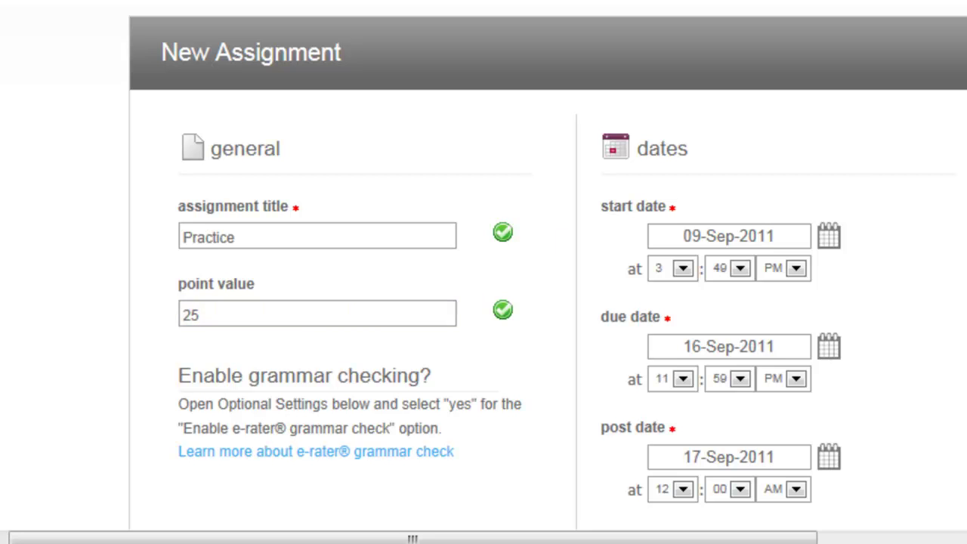
Step: Expand the form's additional assignment options
scroll(548, 268, "down", 2)
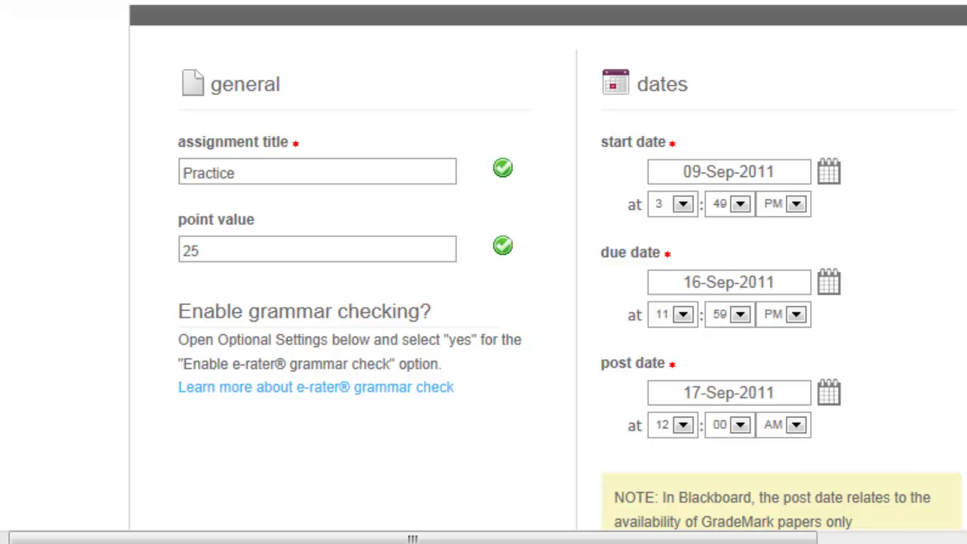
scroll(548, 272, "down", 3)
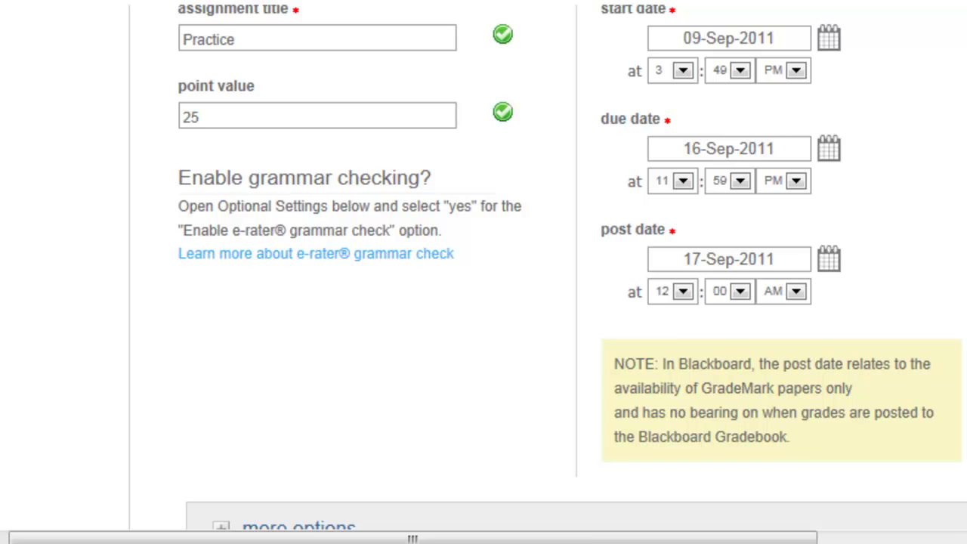
scroll(572, 267, "down", 1)
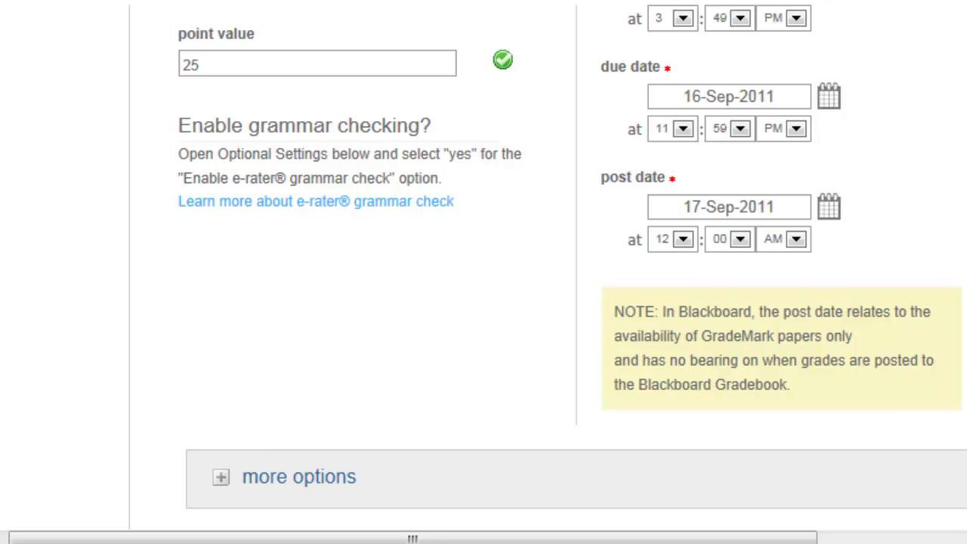
scroll(749, 234, "down", 3)
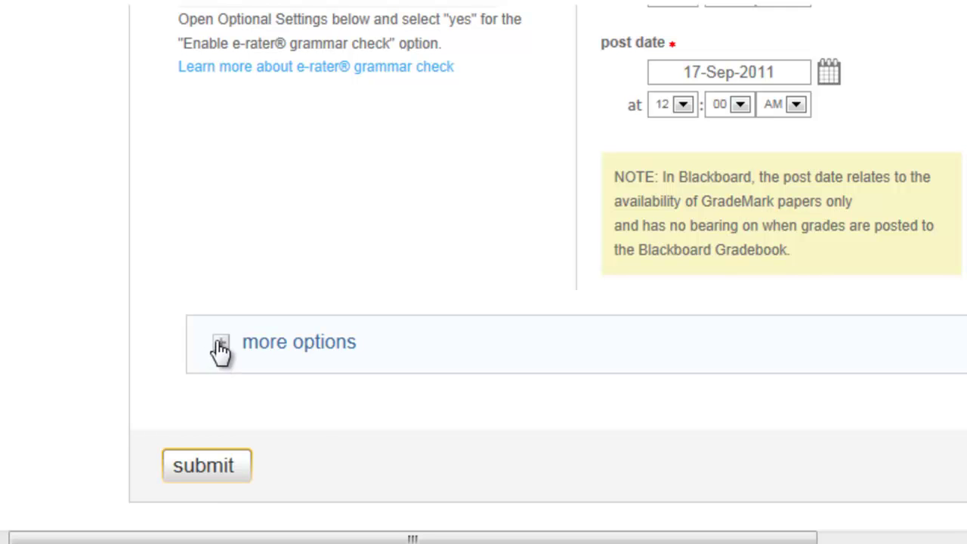
left_click(221, 346)
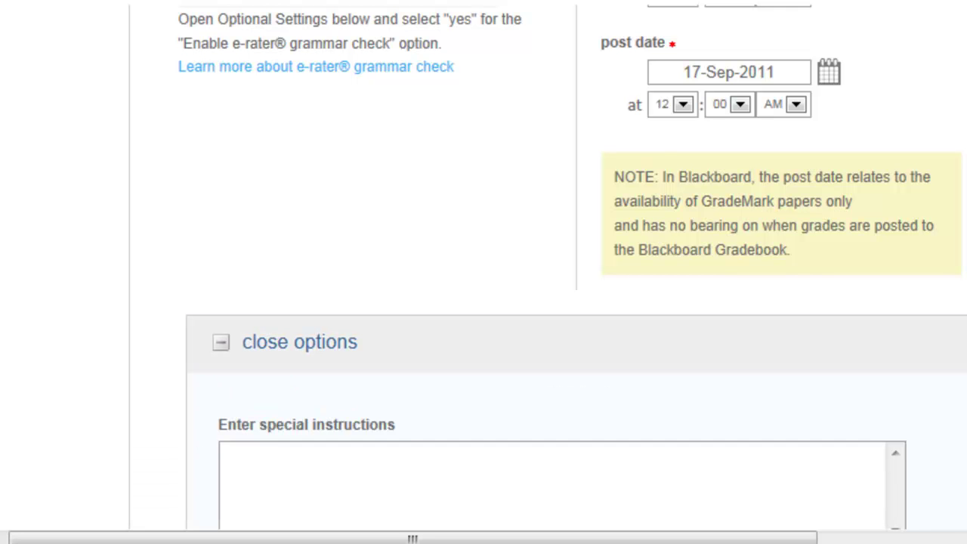
scroll(574, 272, "down", 7)
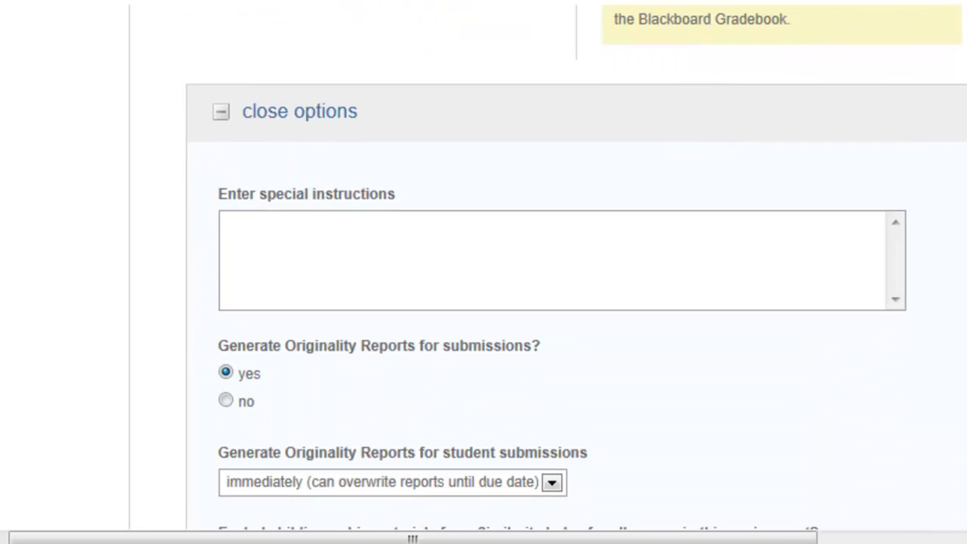
scroll(576, 267, "down", 8)
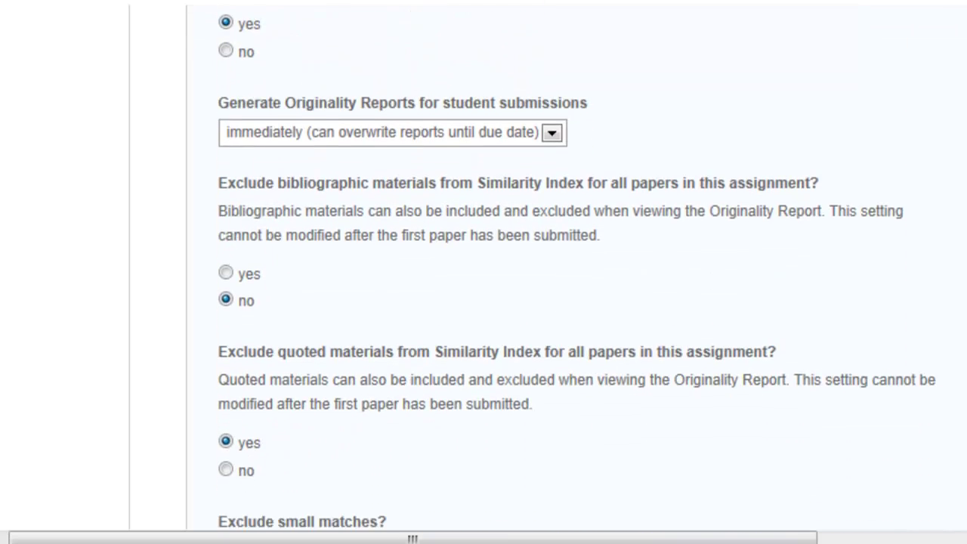
scroll(574, 272, "down", 8)
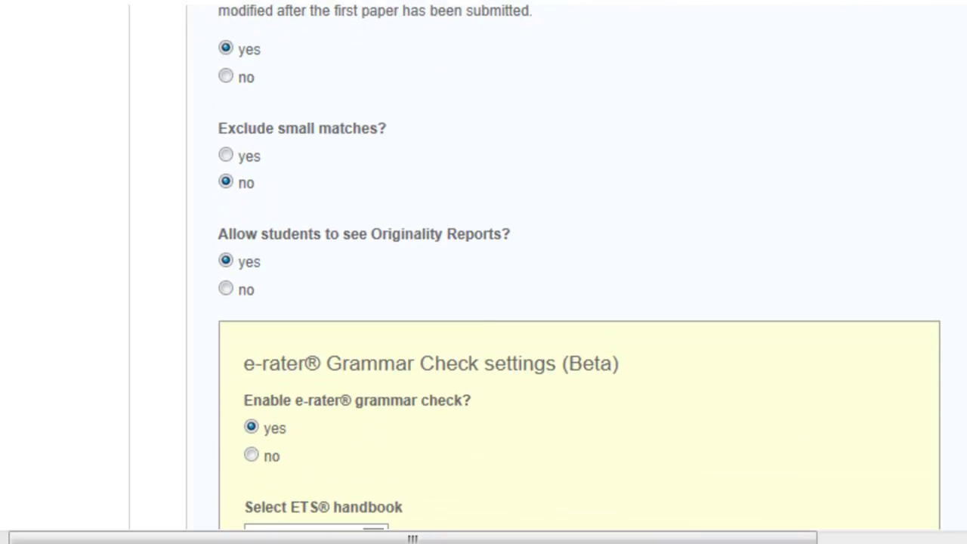
scroll(574, 272, "down", 6)
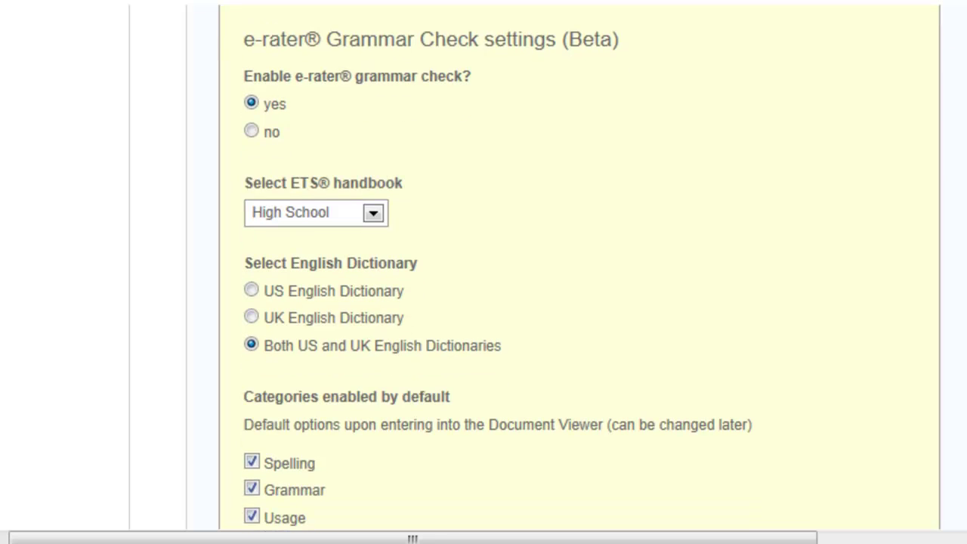
scroll(499, 272, "down", 1)
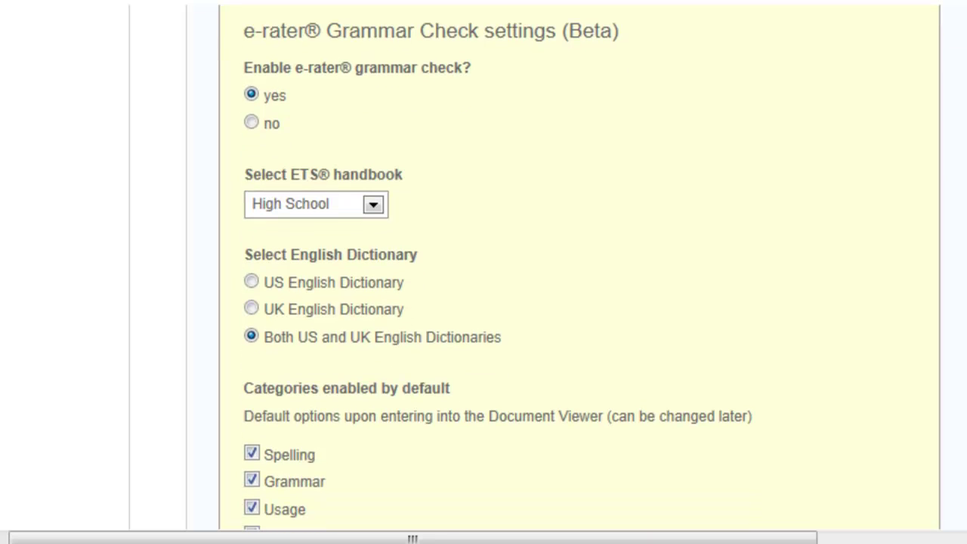
scroll(499, 272, "down", 4)
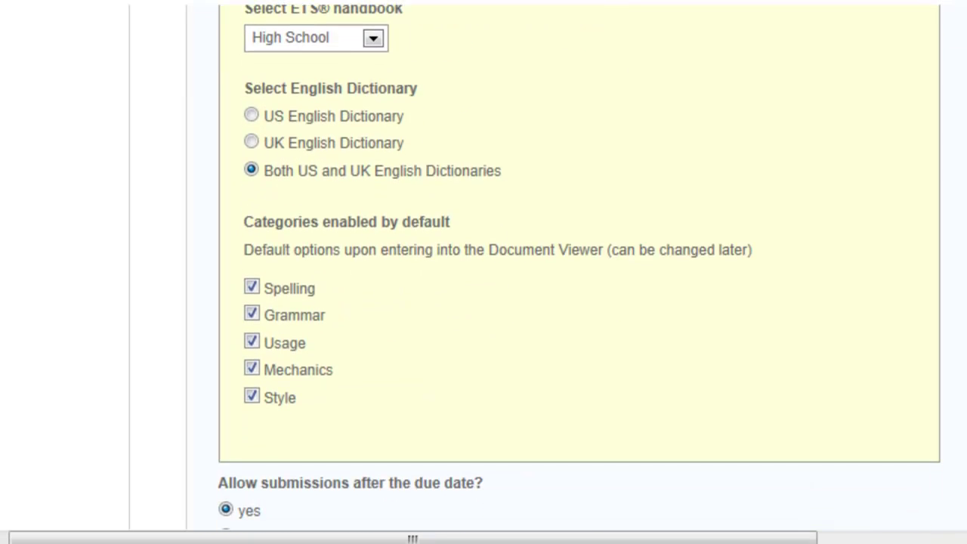
scroll(499, 272, "down", 4)
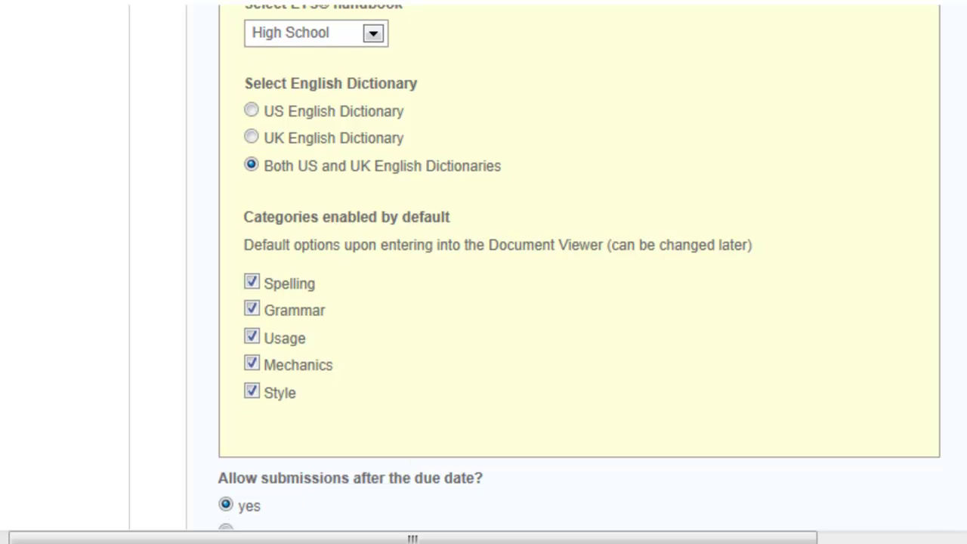
scroll(498, 272, "down", 5)
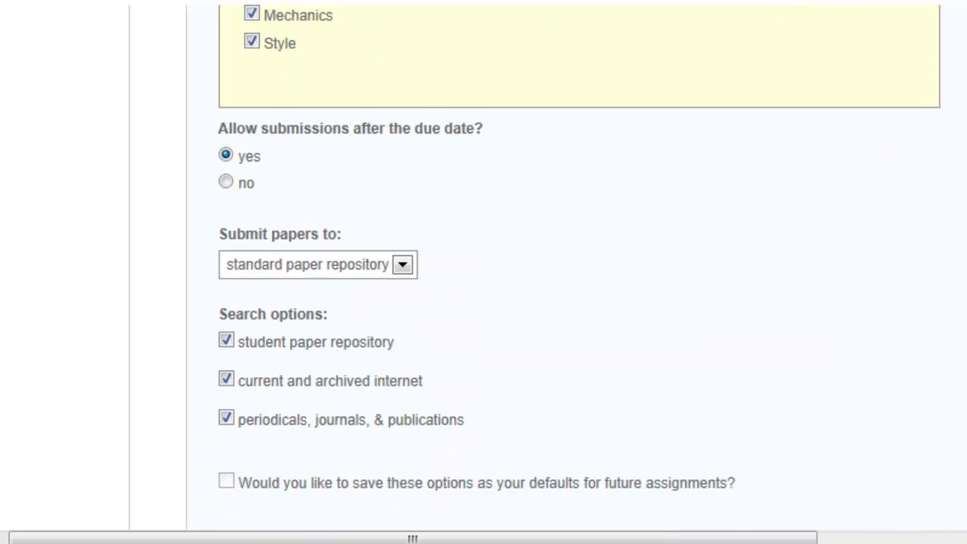
scroll(499, 272, "down", 5)
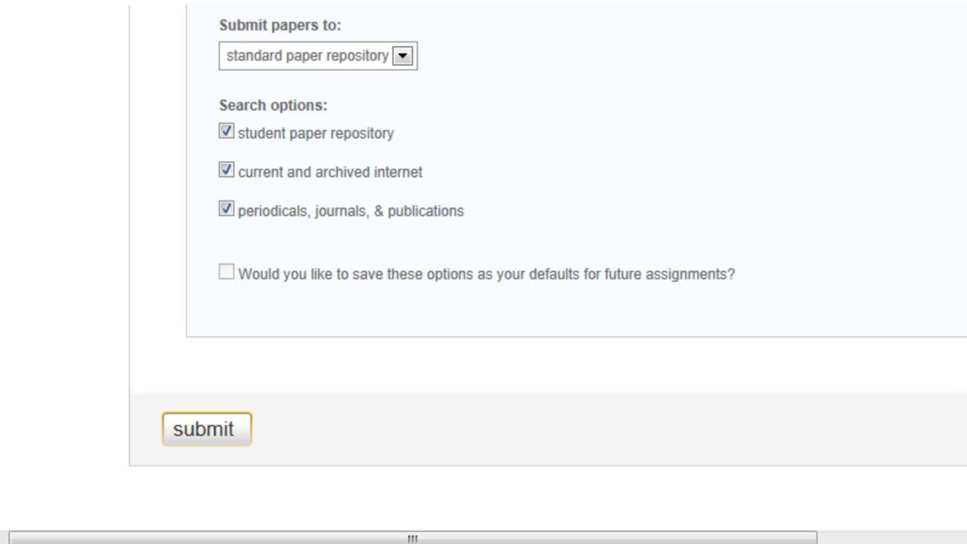
scroll(499, 272, "up", 7)
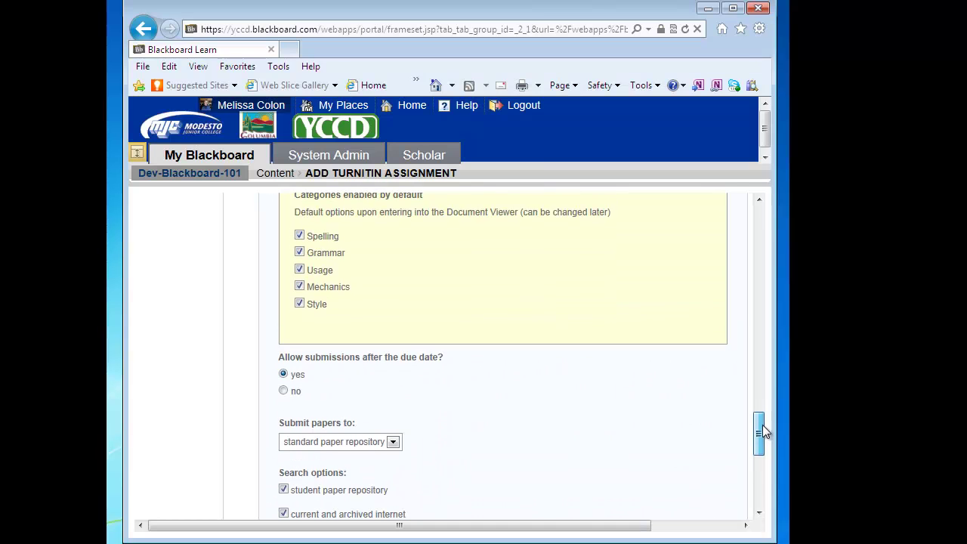
left_click_drag(762, 425, 760, 374)
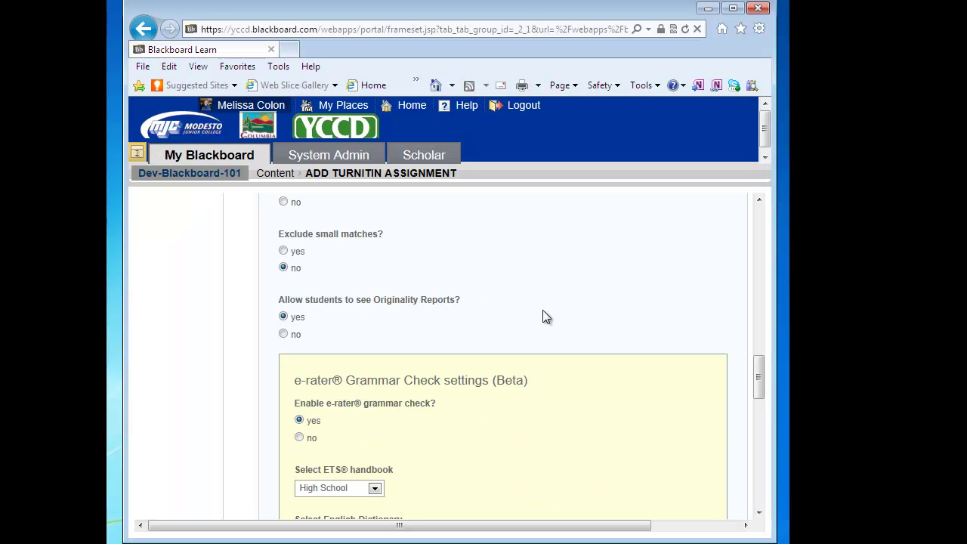
left_click_drag(754, 371, 760, 482)
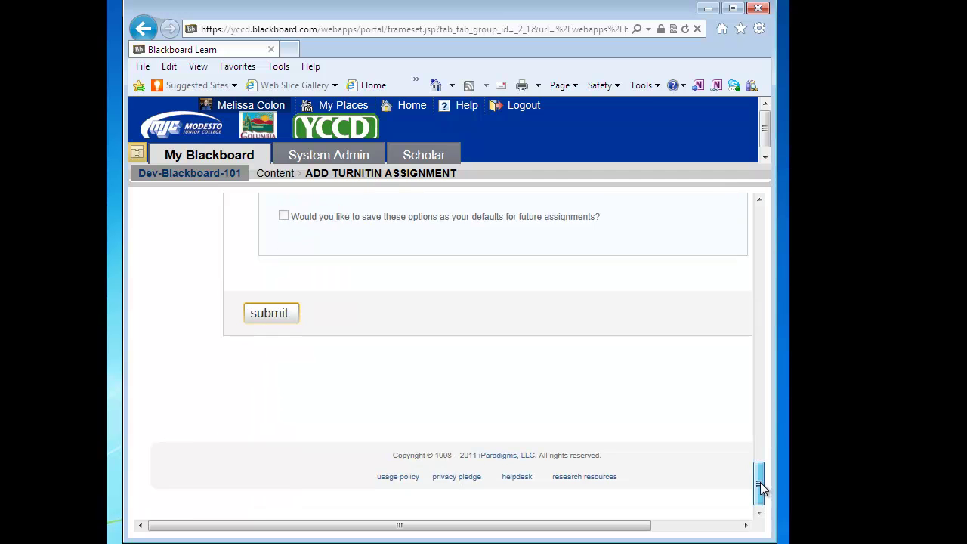
Step: Submit the Practice Turnitin assignment settings
left_click(263, 321)
left_click(269, 313)
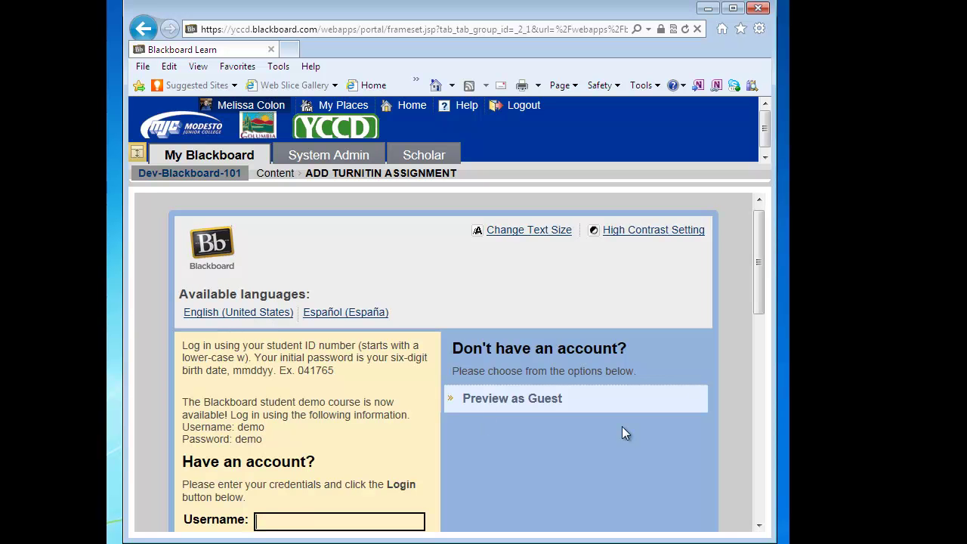
left_click_drag(755, 282, 764, 320)
Step: Log back in to Blackboard with the instructor's username and password
left_click(372, 404)
key("Tab")
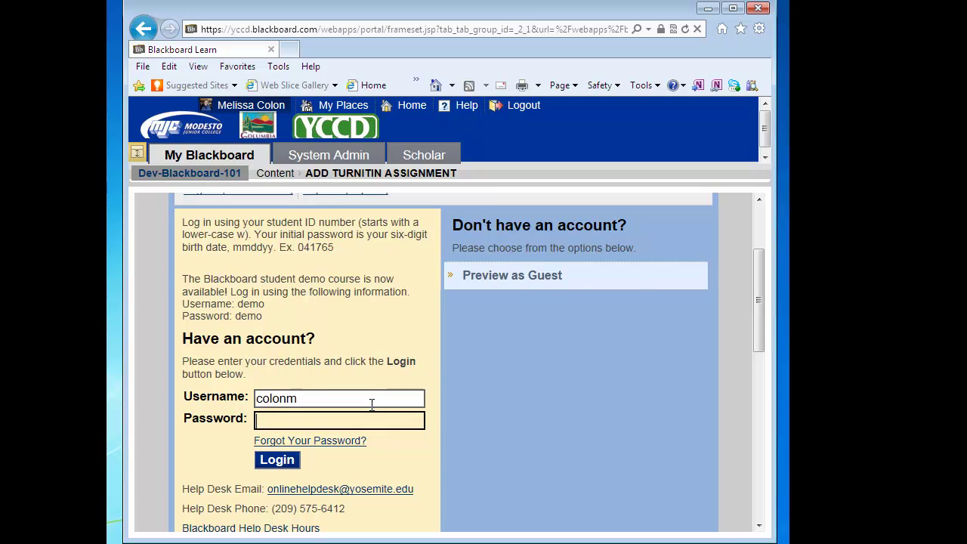
type("********")
key("Return")
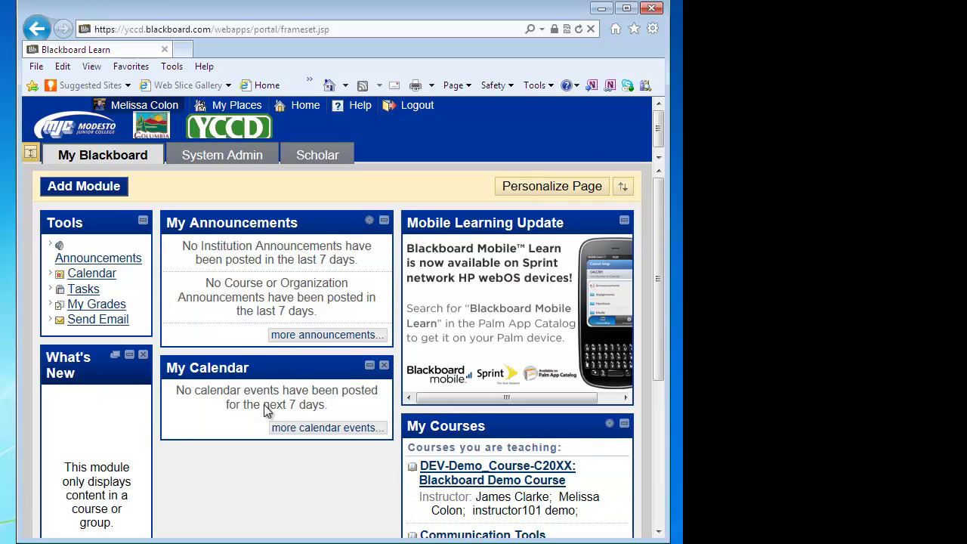
Step: Open Dev-Blackboard-101's Turnitin Assignments area and switch Edit Mode off
scroll(654, 313, "down", 4)
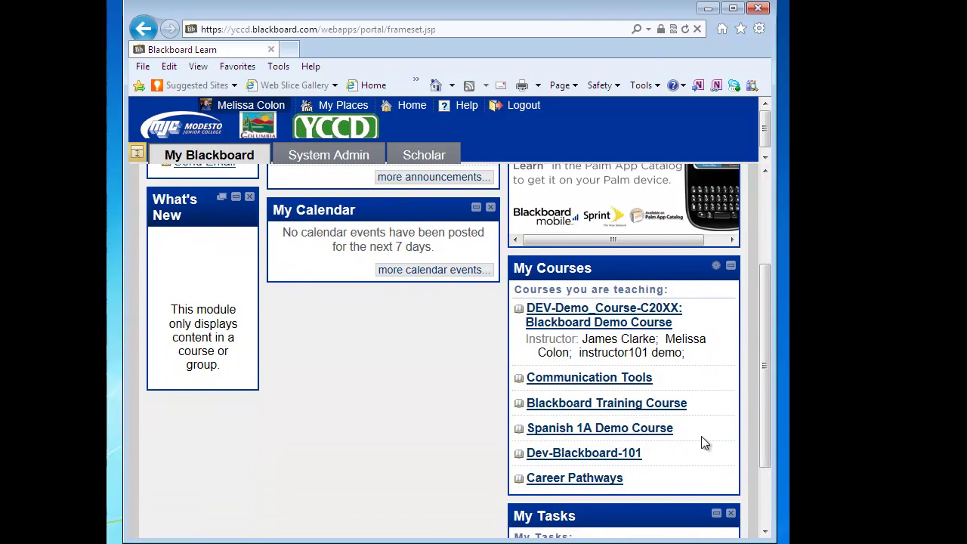
left_click(612, 454)
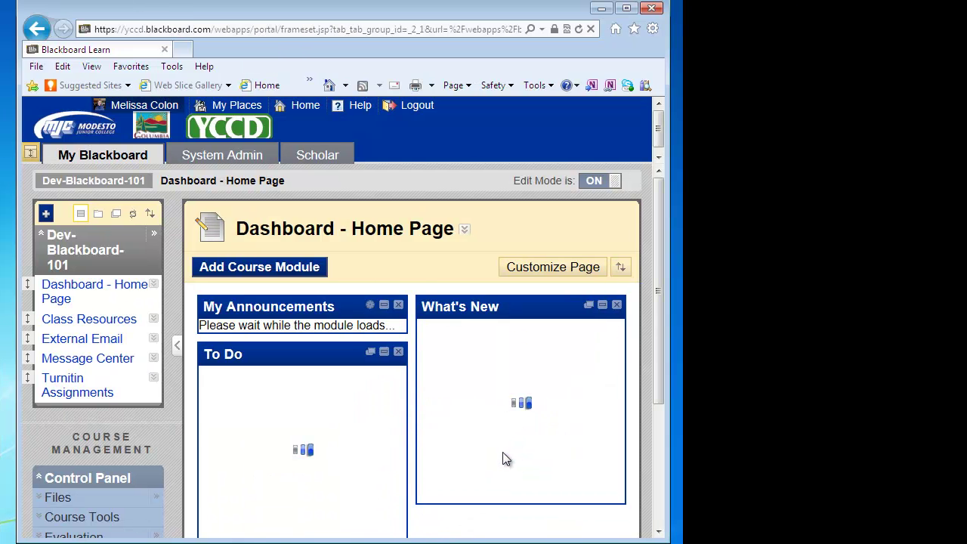
left_click(80, 390)
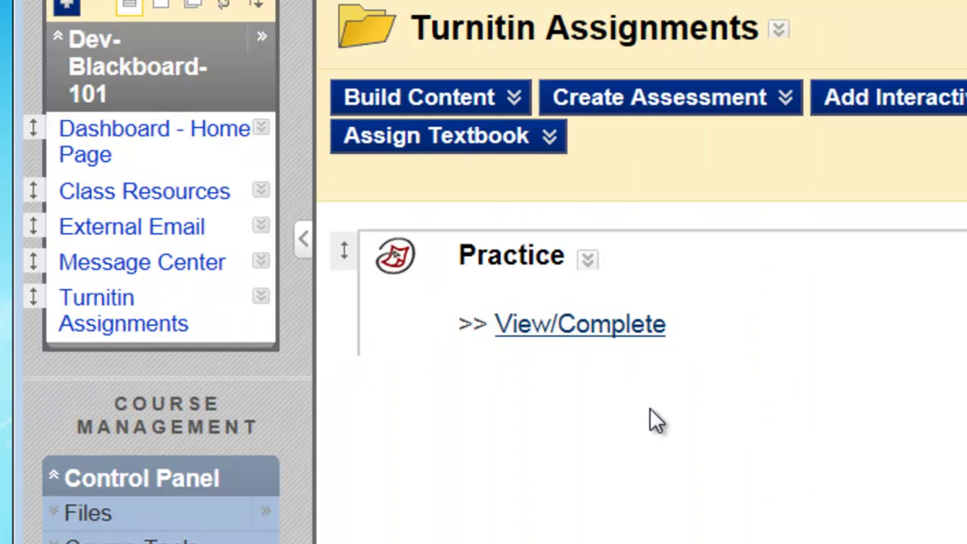
left_click(944, 130)
left_click(704, 182)
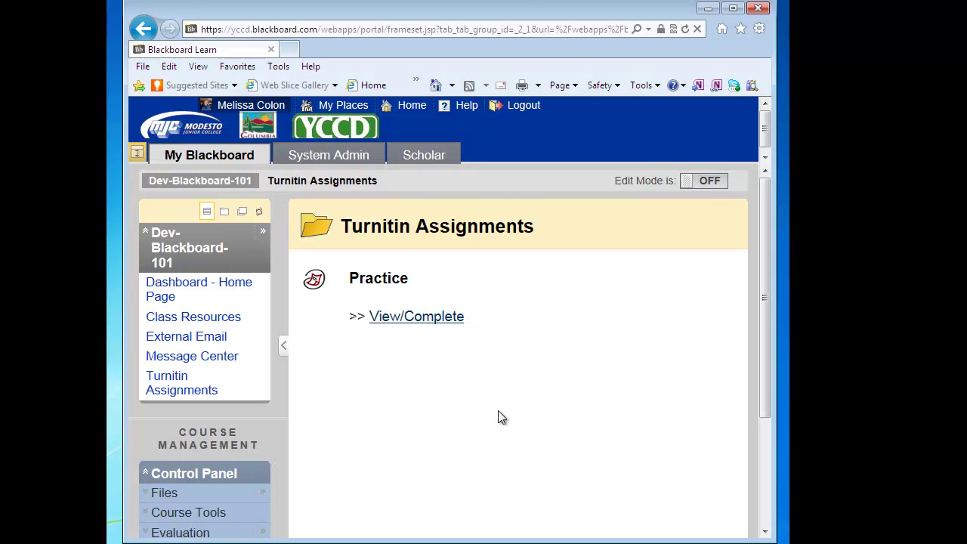
left_click(408, 319)
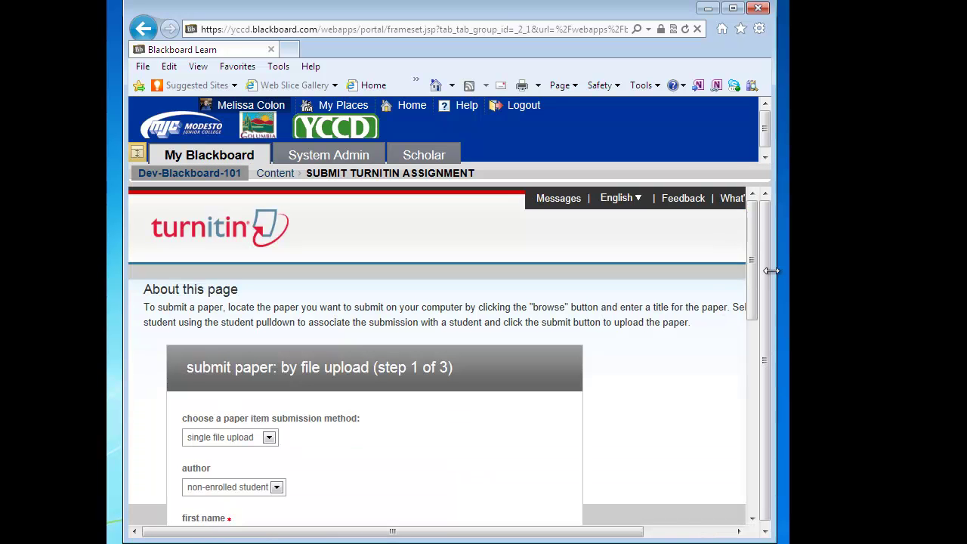
left_click_drag(751, 264, 753, 307)
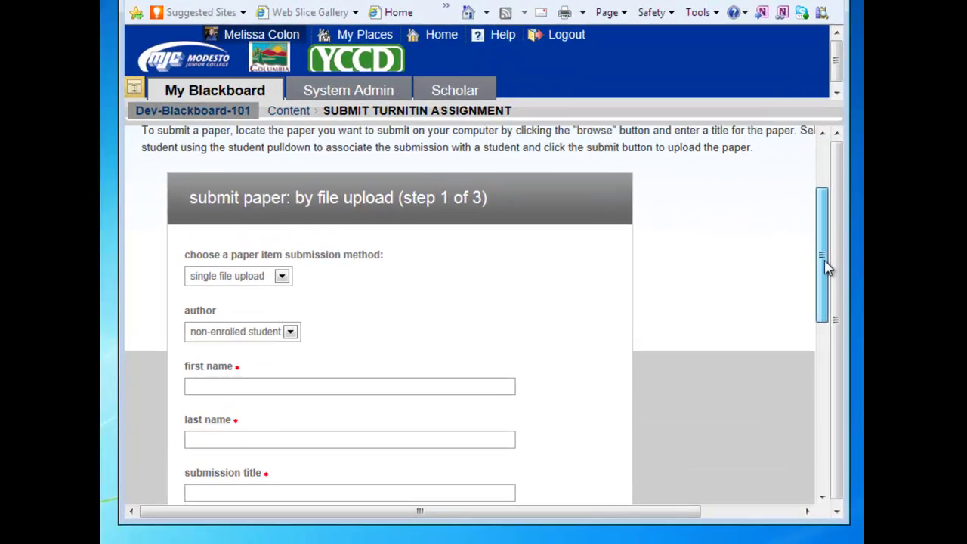
left_click_drag(827, 266, 831, 298)
left_click(299, 223)
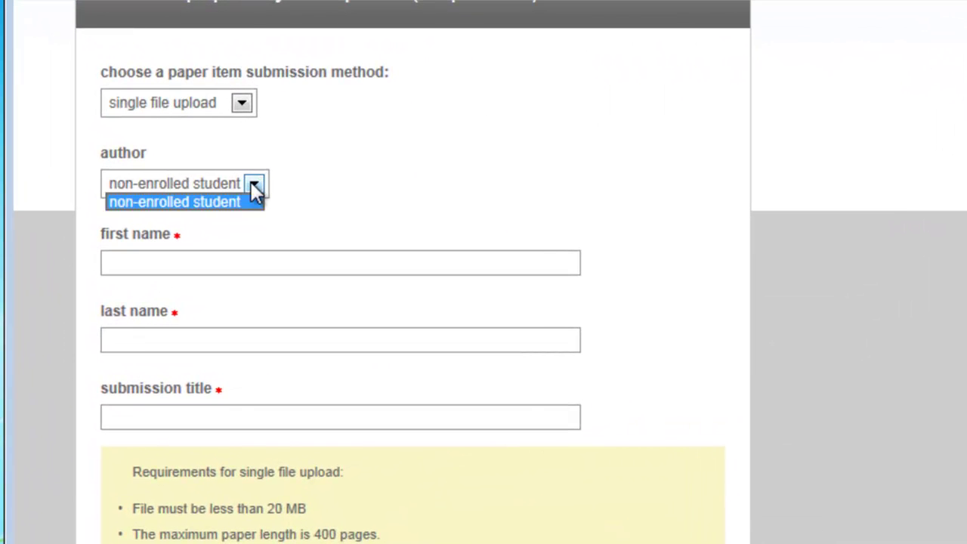
left_click(254, 189)
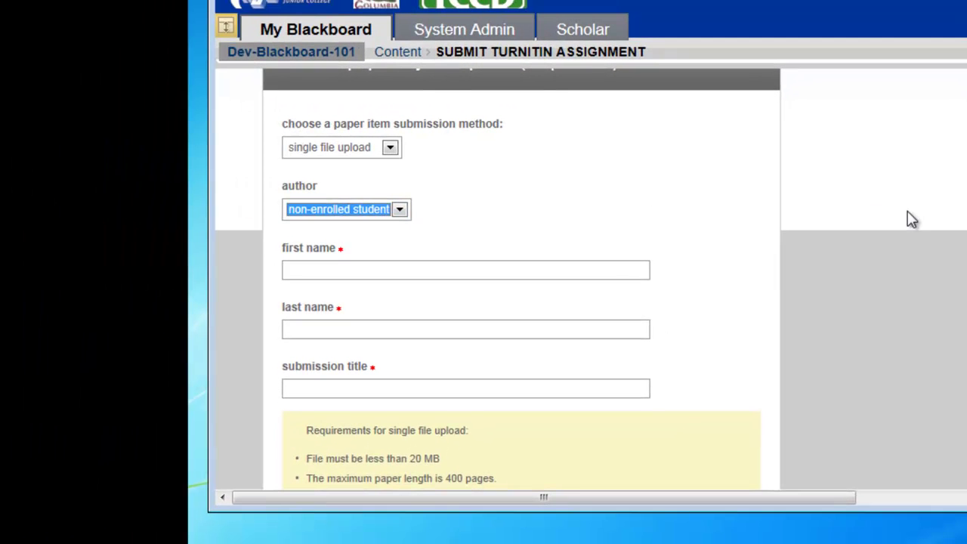
scroll(497, 286, "down", 2)
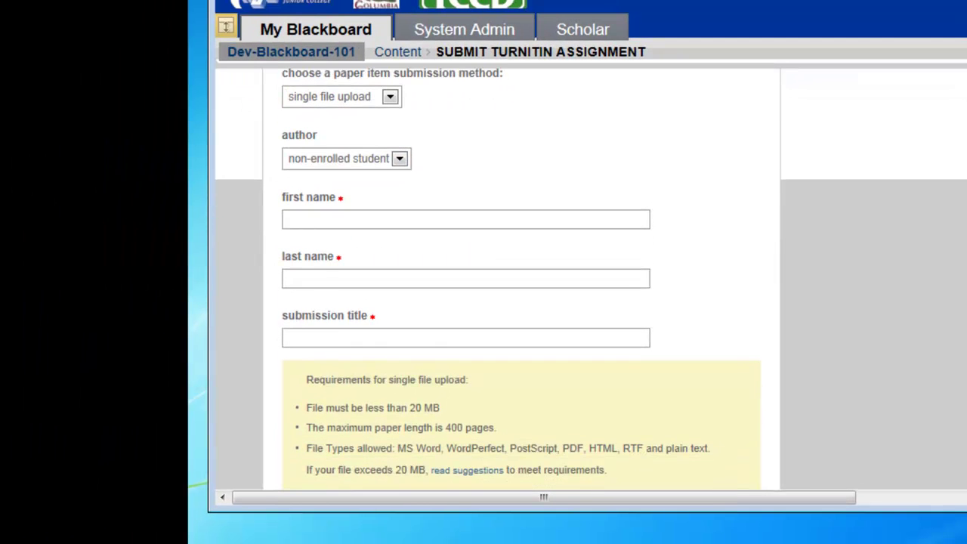
scroll(497, 302, "down", 3)
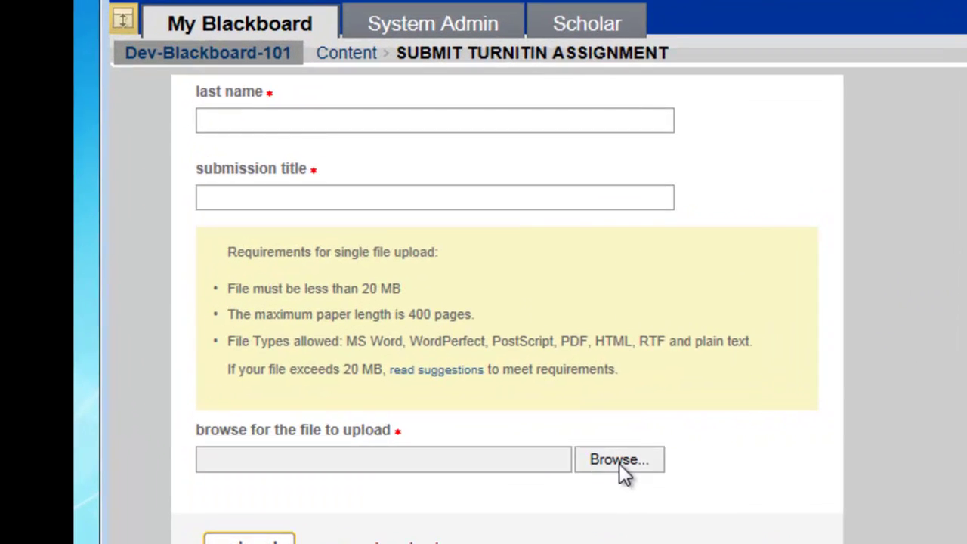
left_click(485, 438)
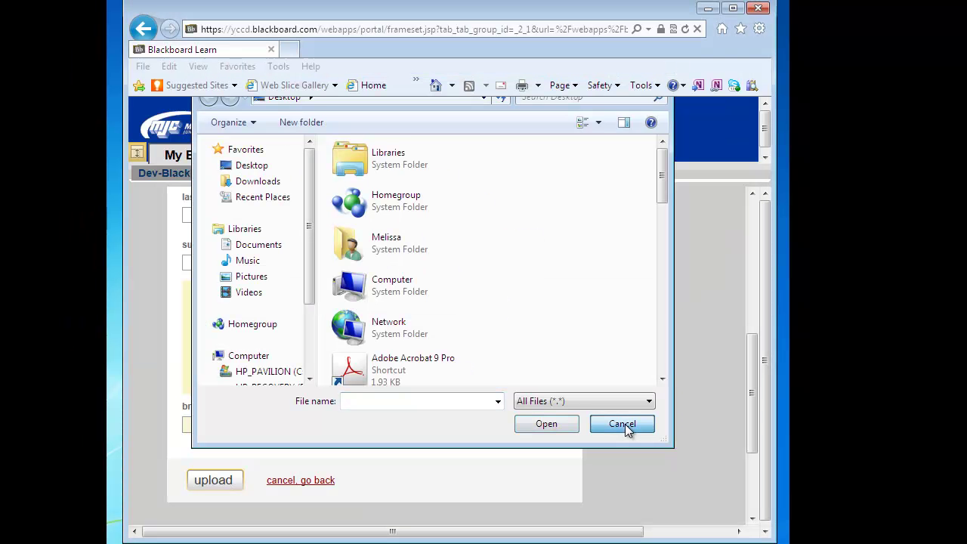
left_click(822, 351)
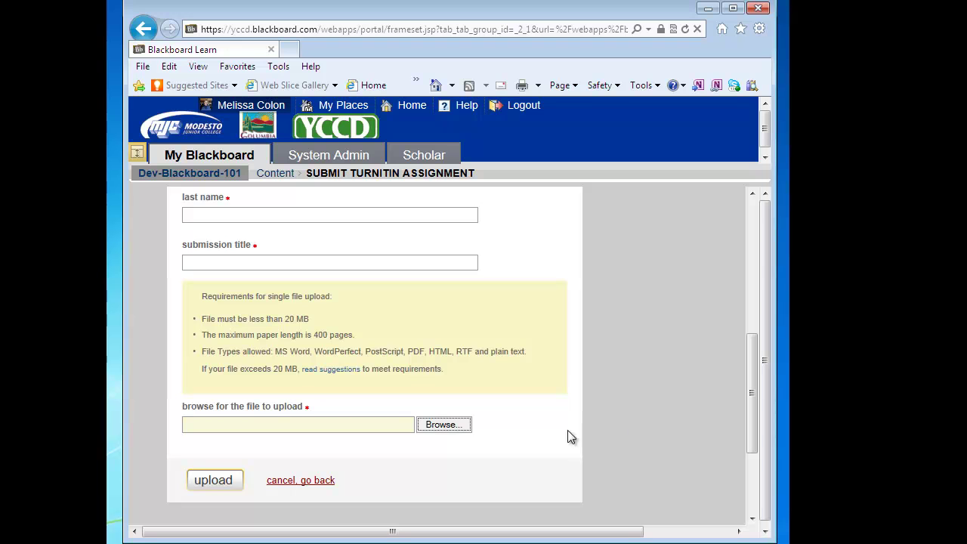
left_click(327, 482)
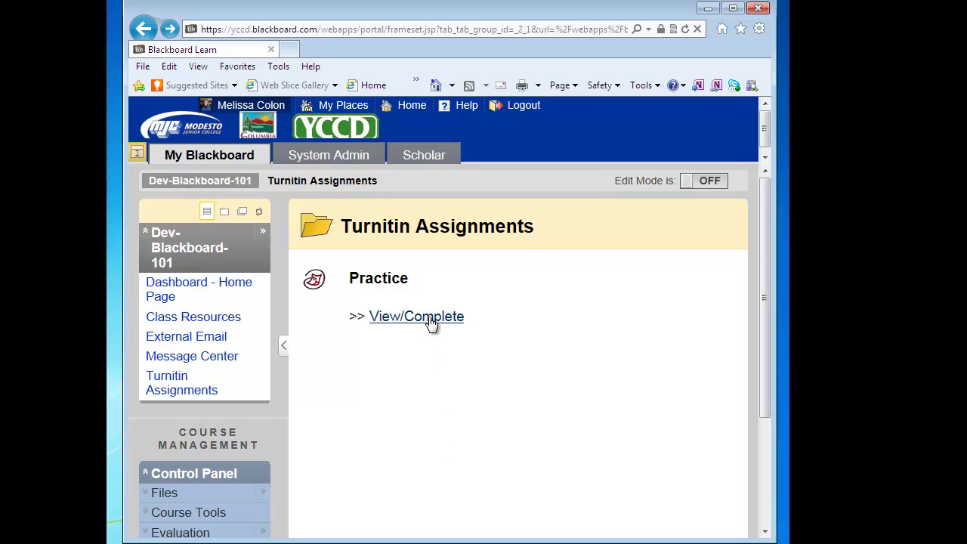
scroll(769, 398, "down", 2)
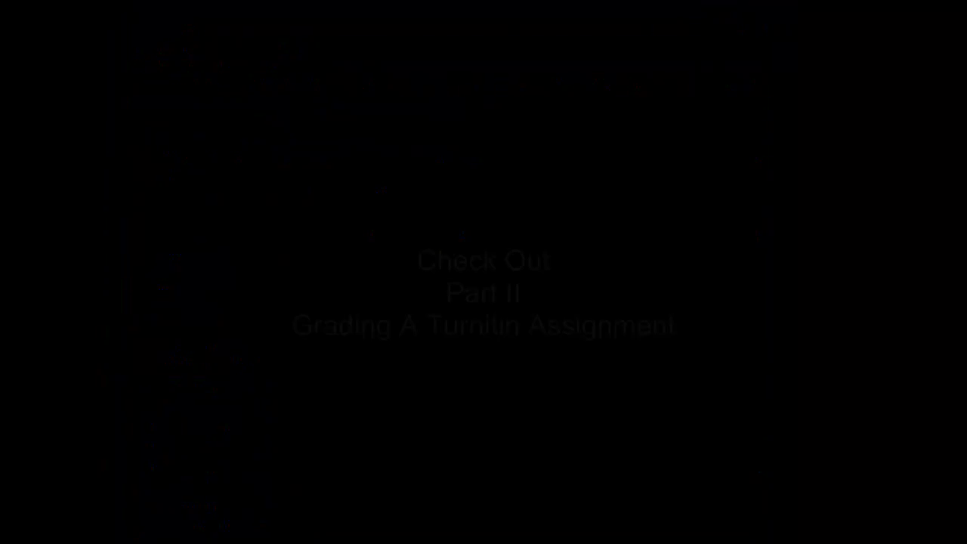